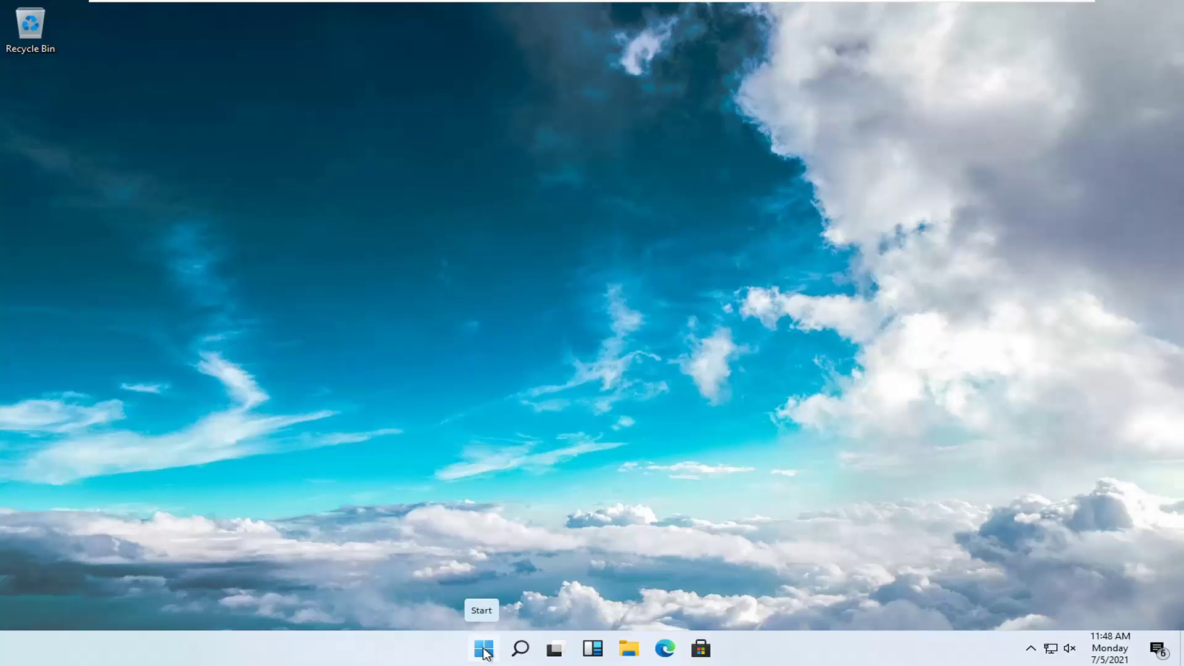
Restart Windows 11 from the Start button's right-click menu.
right_click(483, 650)
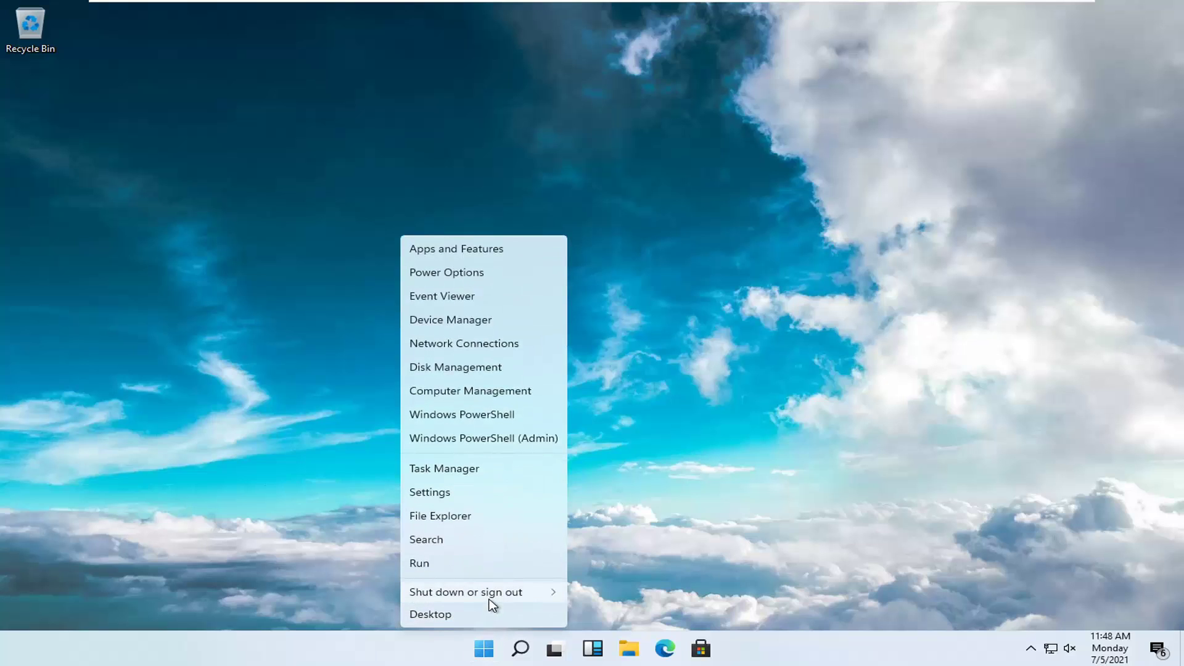
mouse_move(465, 592)
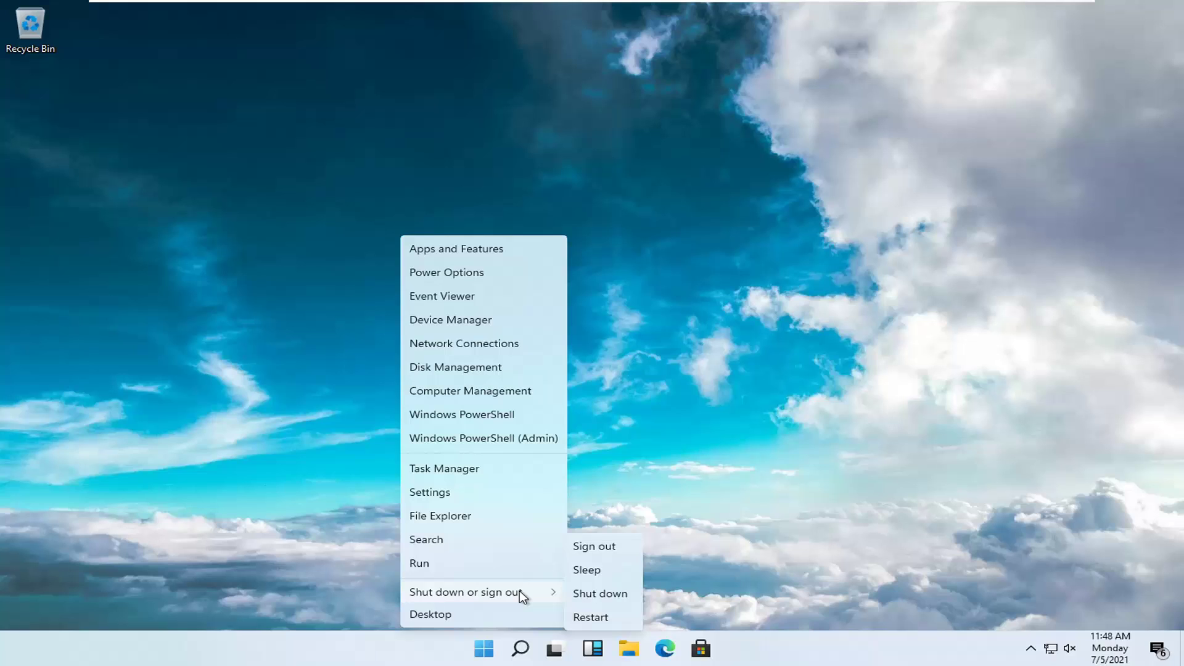
left_click(592, 616)
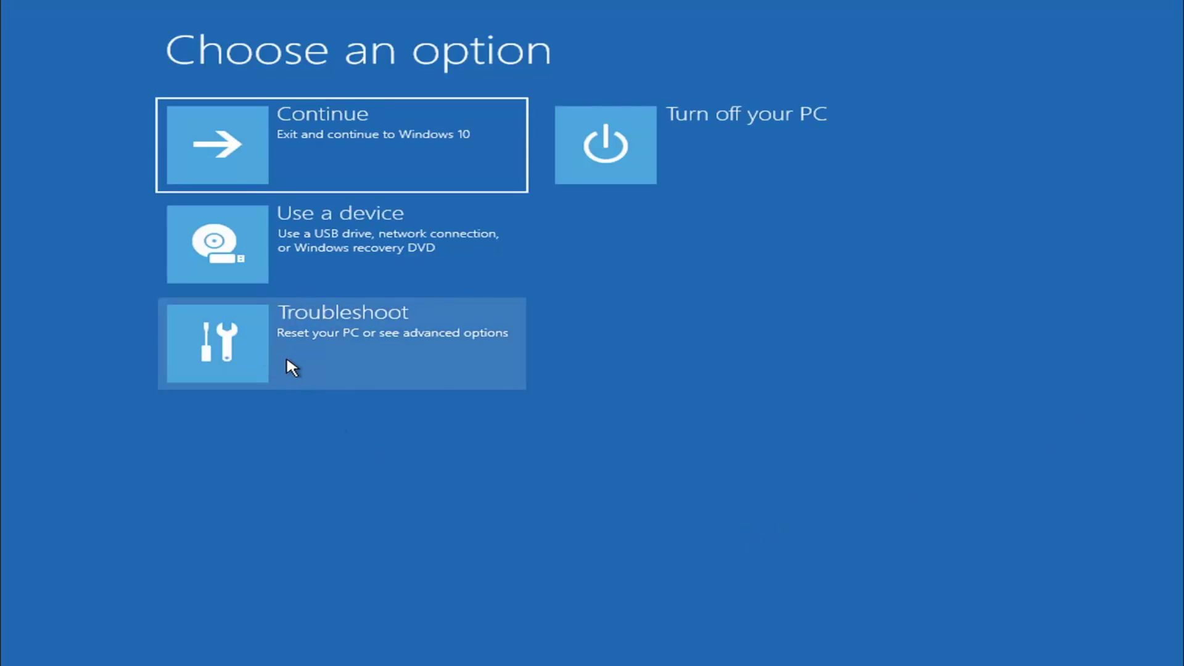
Go through Troubleshoot and Advanced options to the Startup Settings page.
left_click(309, 346)
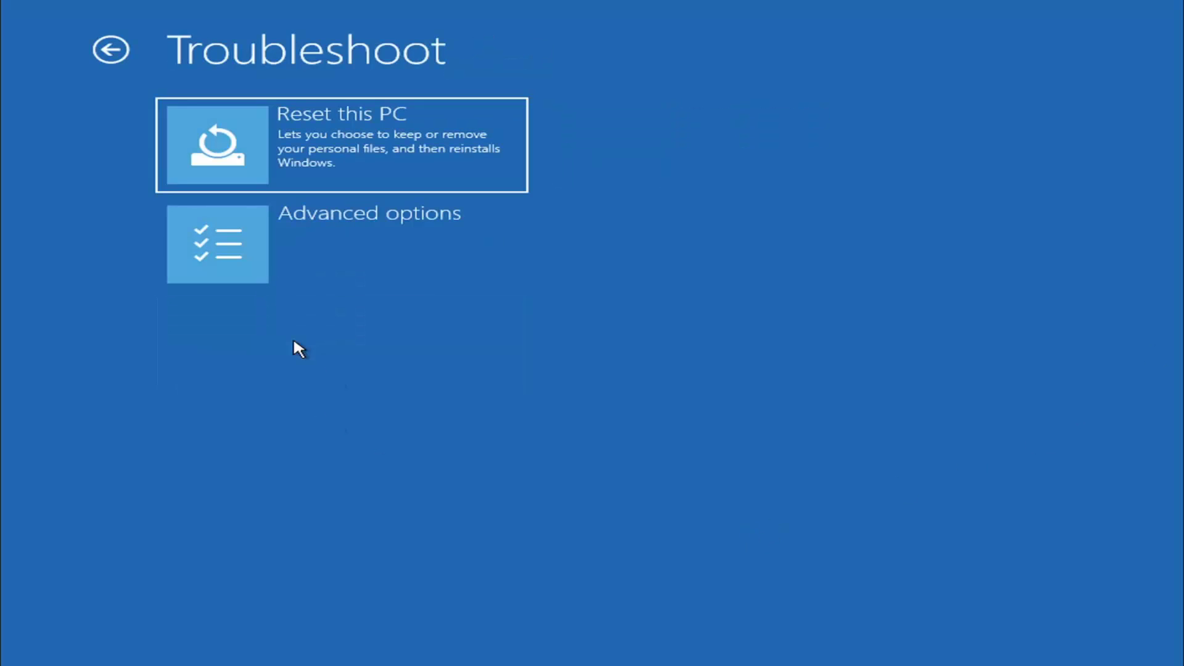
left_click(307, 259)
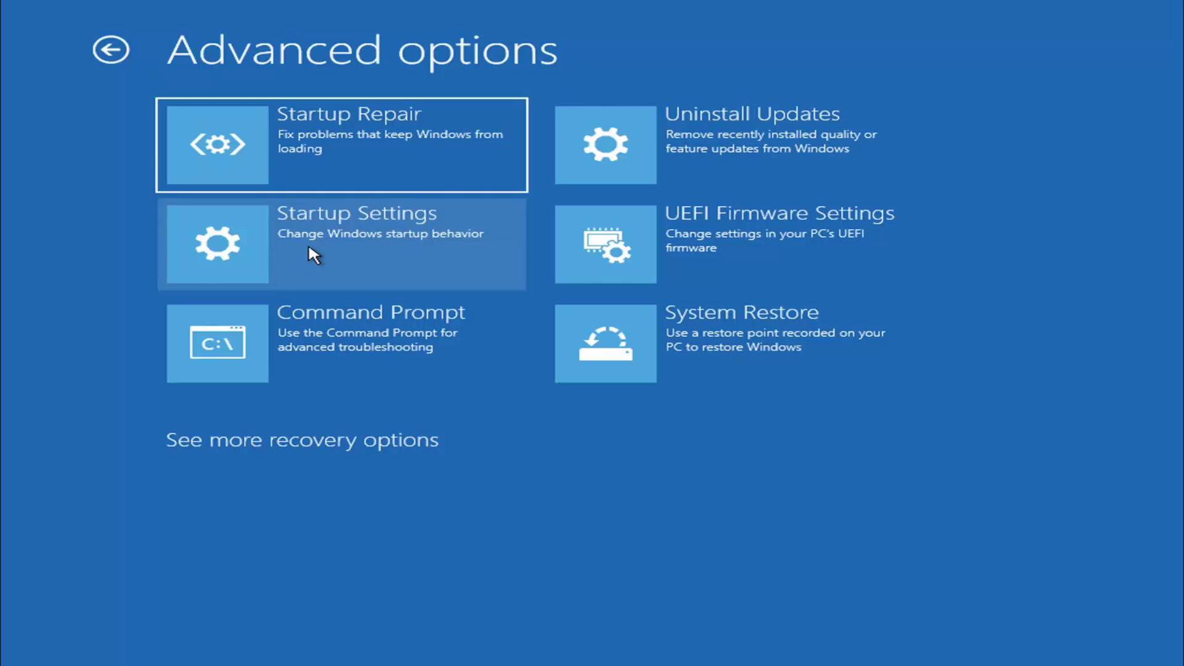
left_click(308, 242)
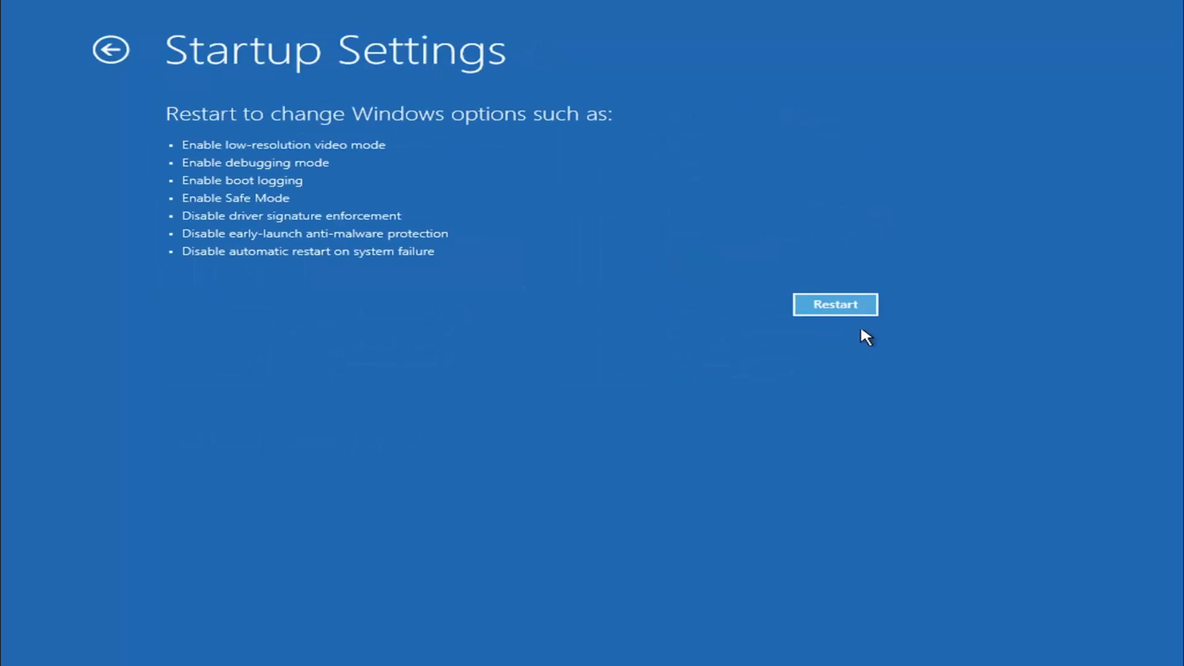